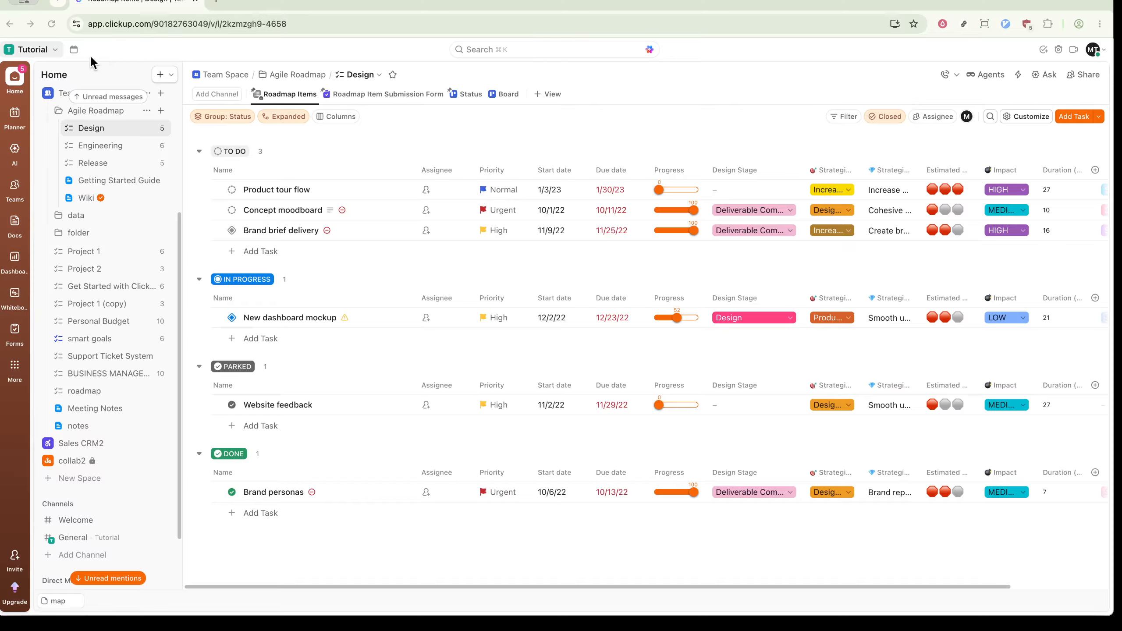
Open the workspace's template library and search it for "content cal"
click(43, 48)
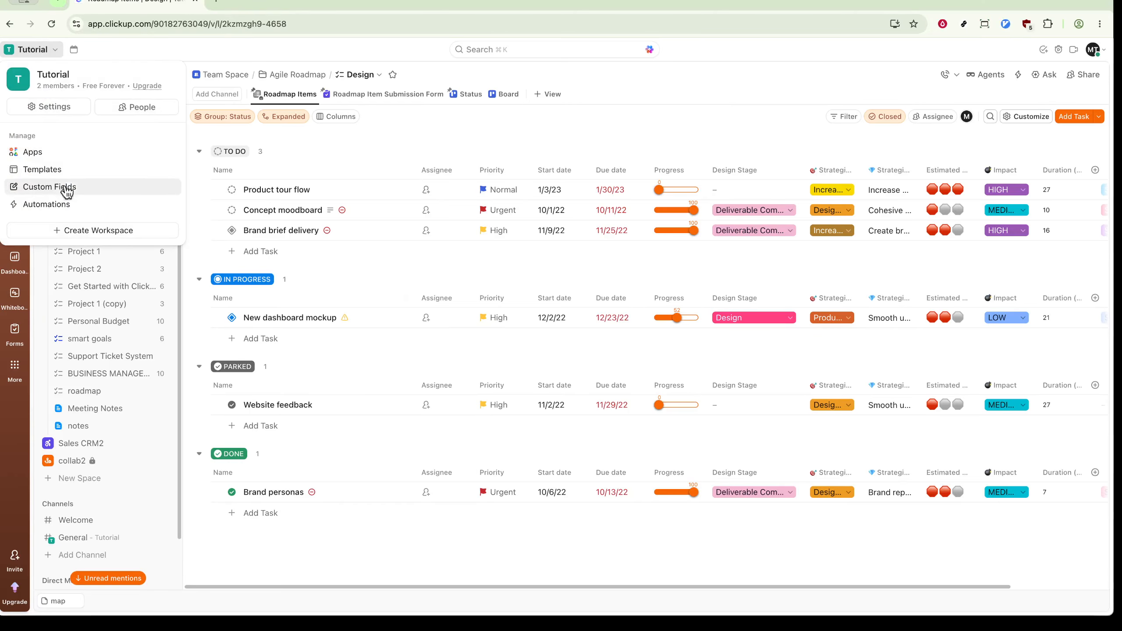
key(Escape)
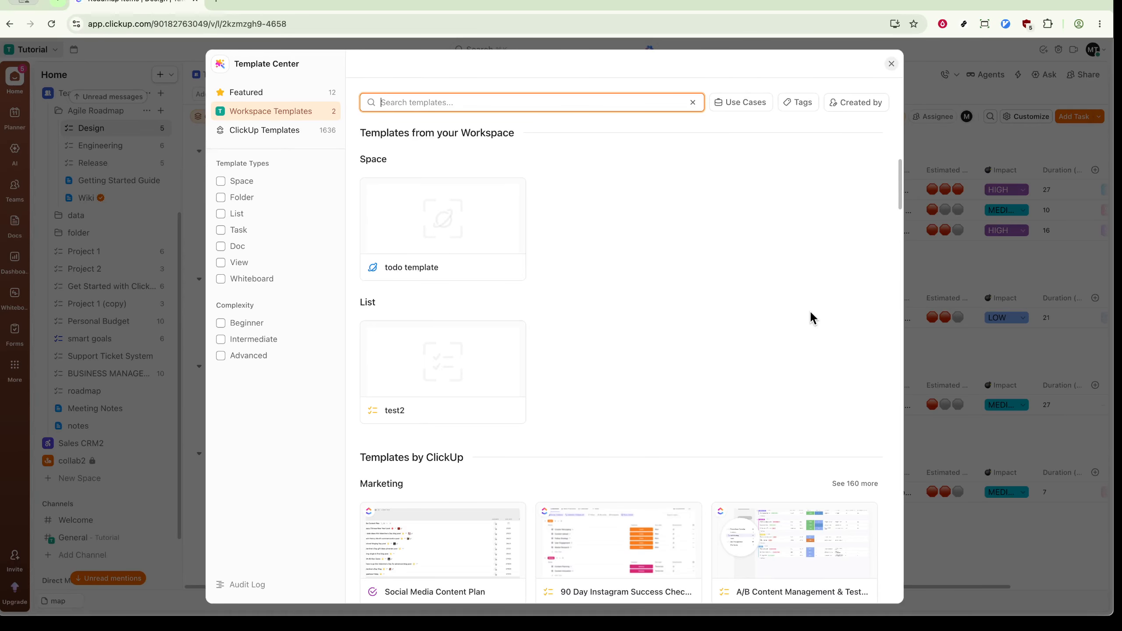
text(content)
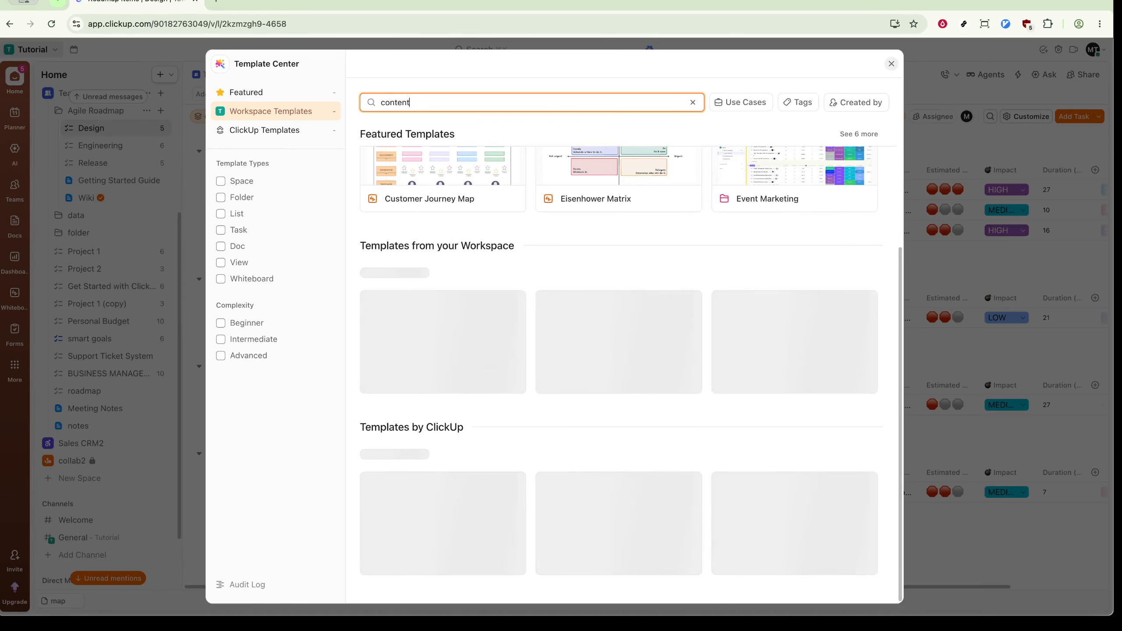
text( cl)
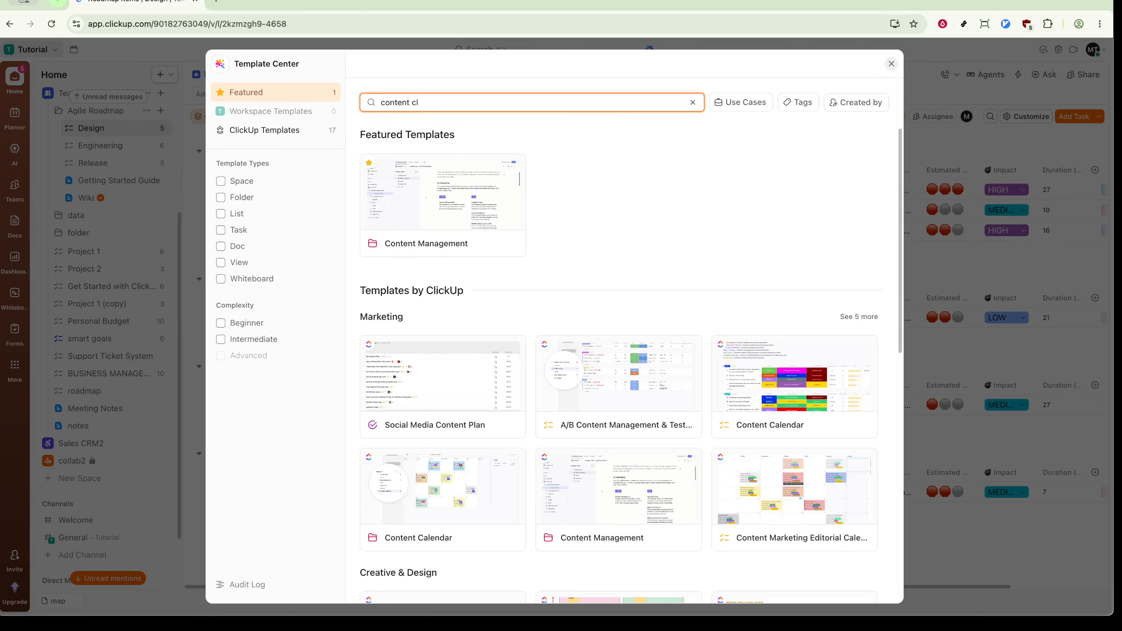
key(BackSpace)
text(al)
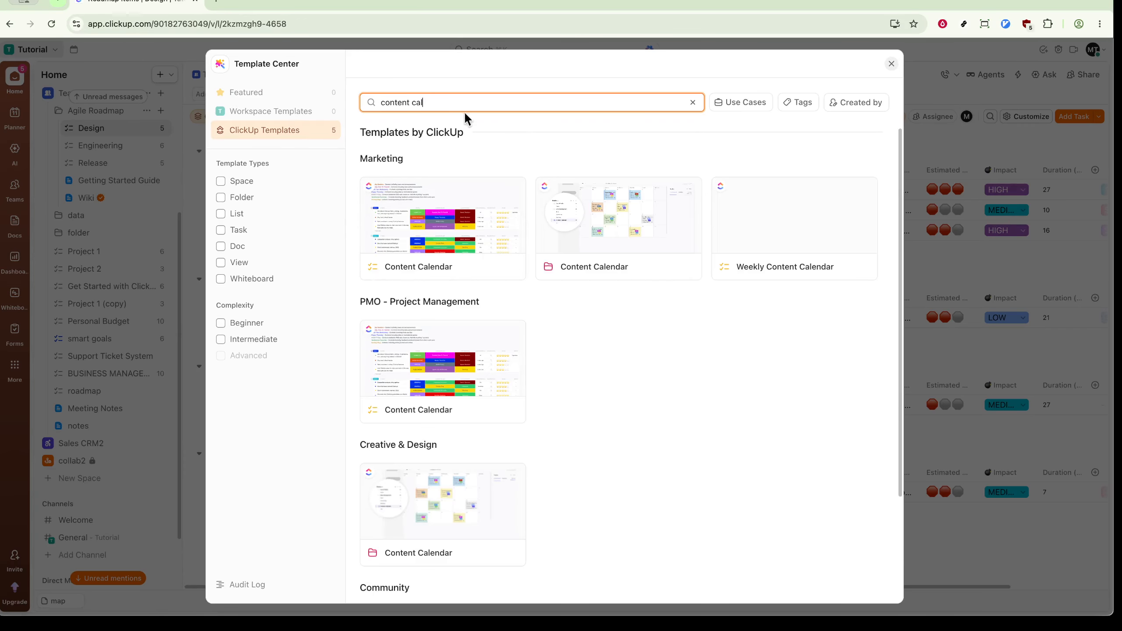
Search the templates for "agile roadmap", and broaden the search to "agile"
key(super+a)
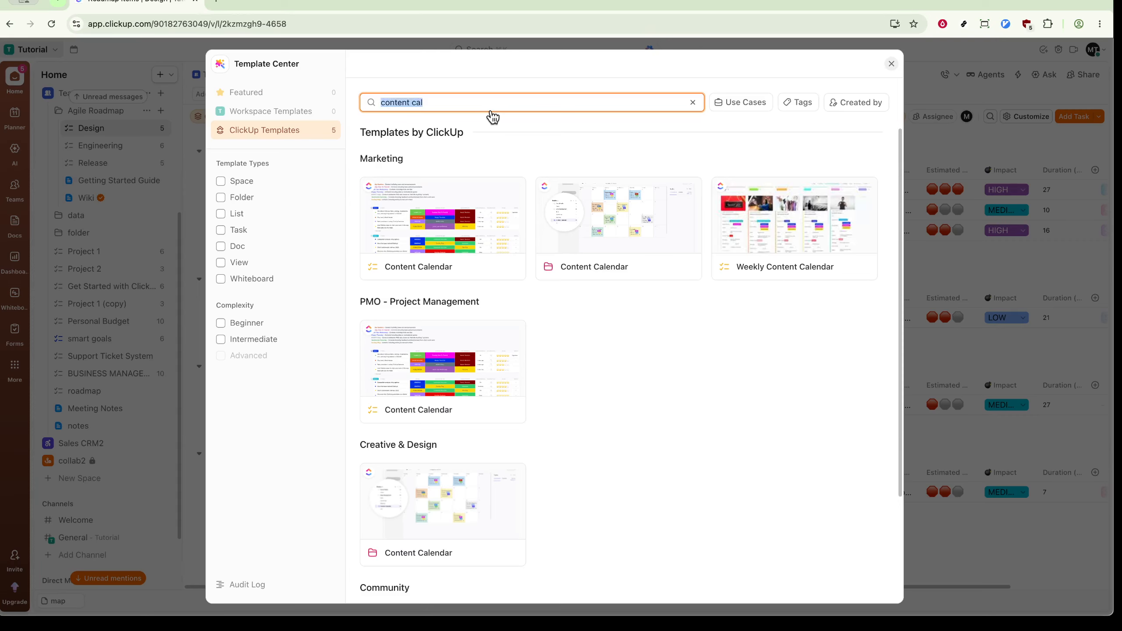
text(agile roadmap)
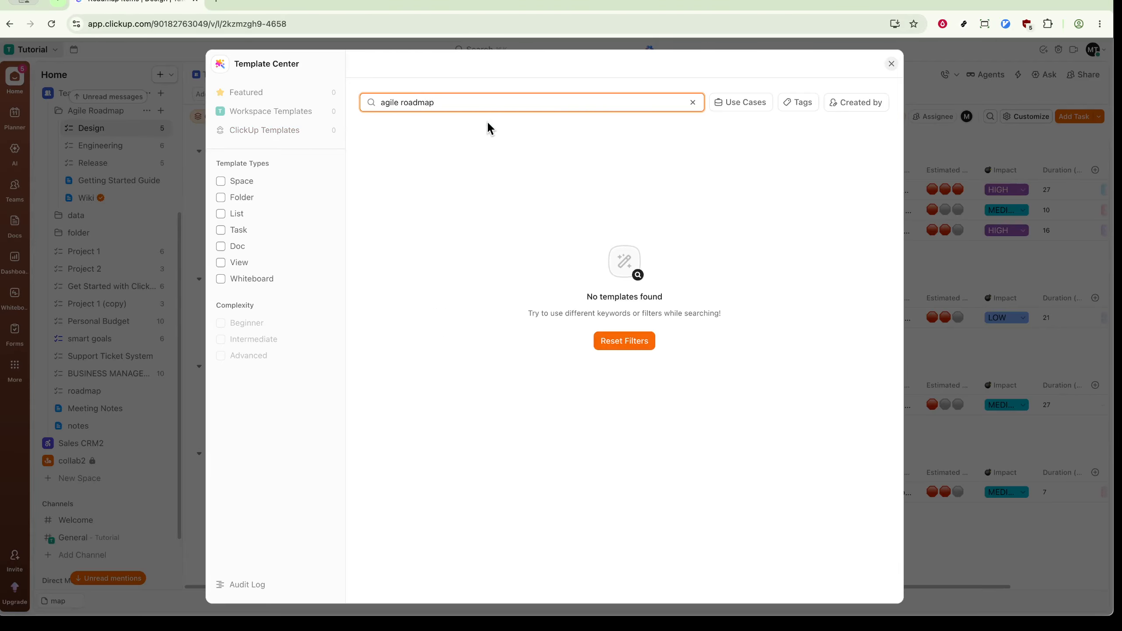
key(alt+BackSpace)
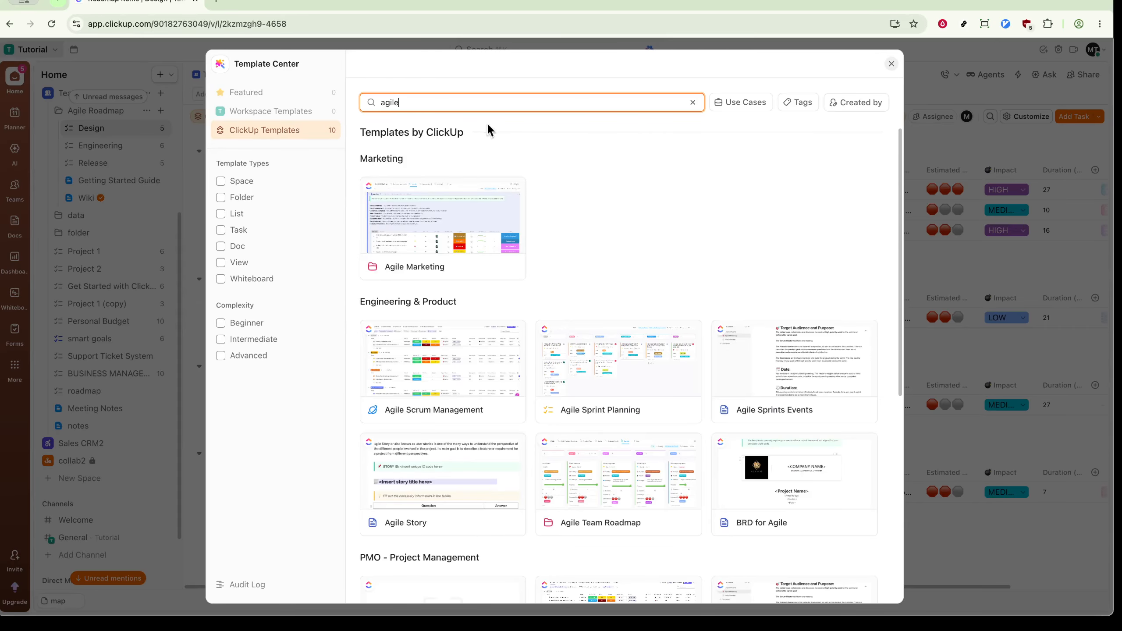
Open the Agile Marketing template, view its preview image, and expand its included status groups, custom fields and view types
click(472, 242)
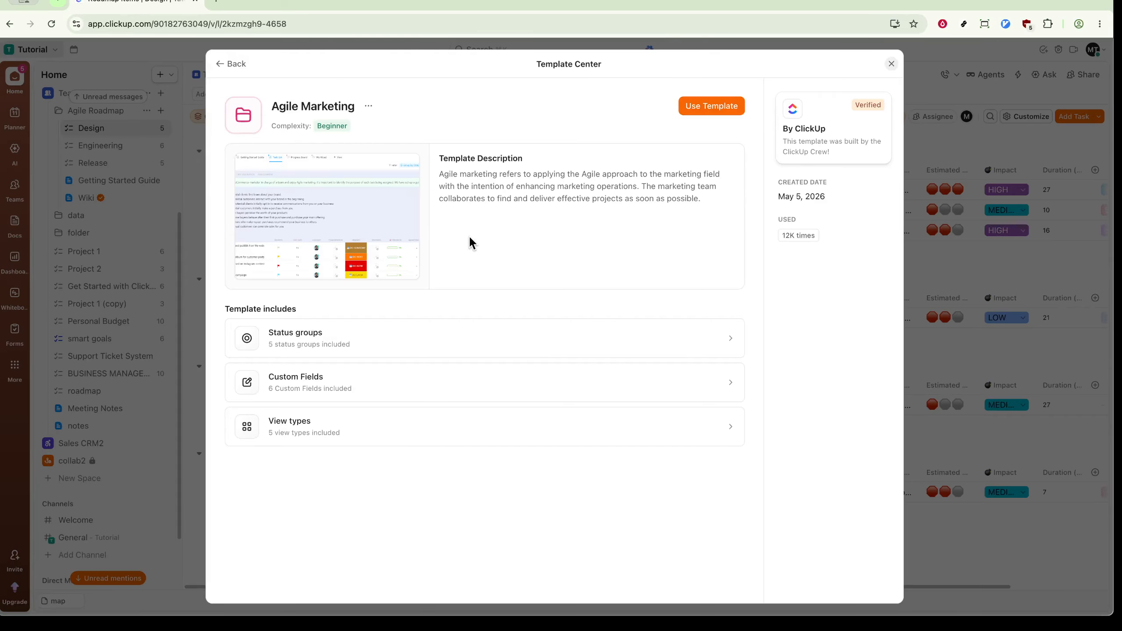
click(373, 218)
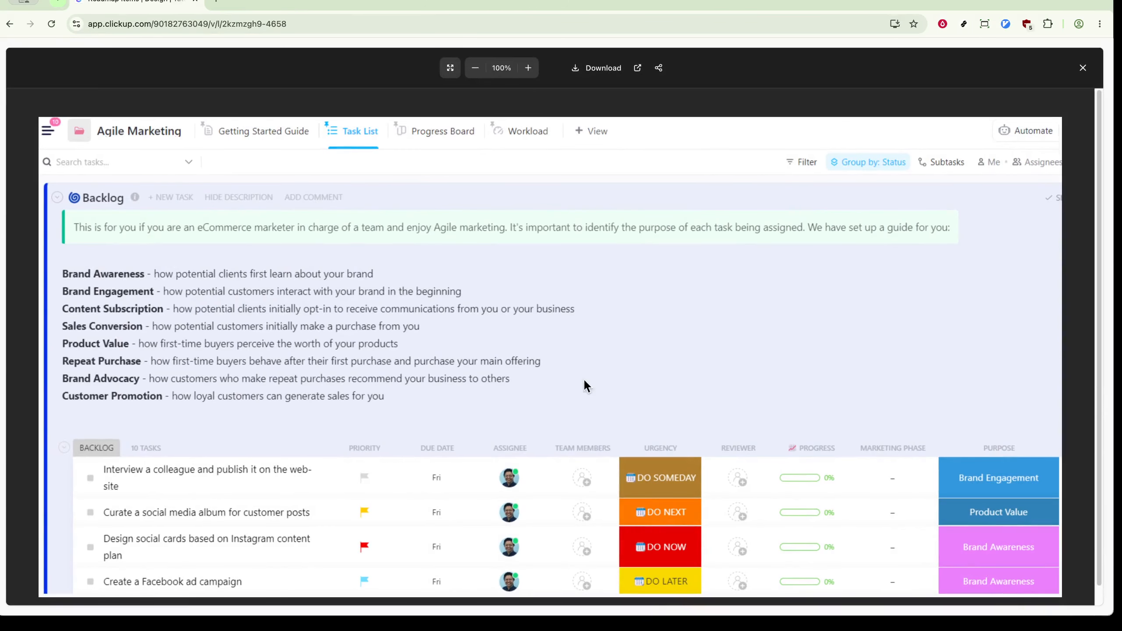
click(1083, 68)
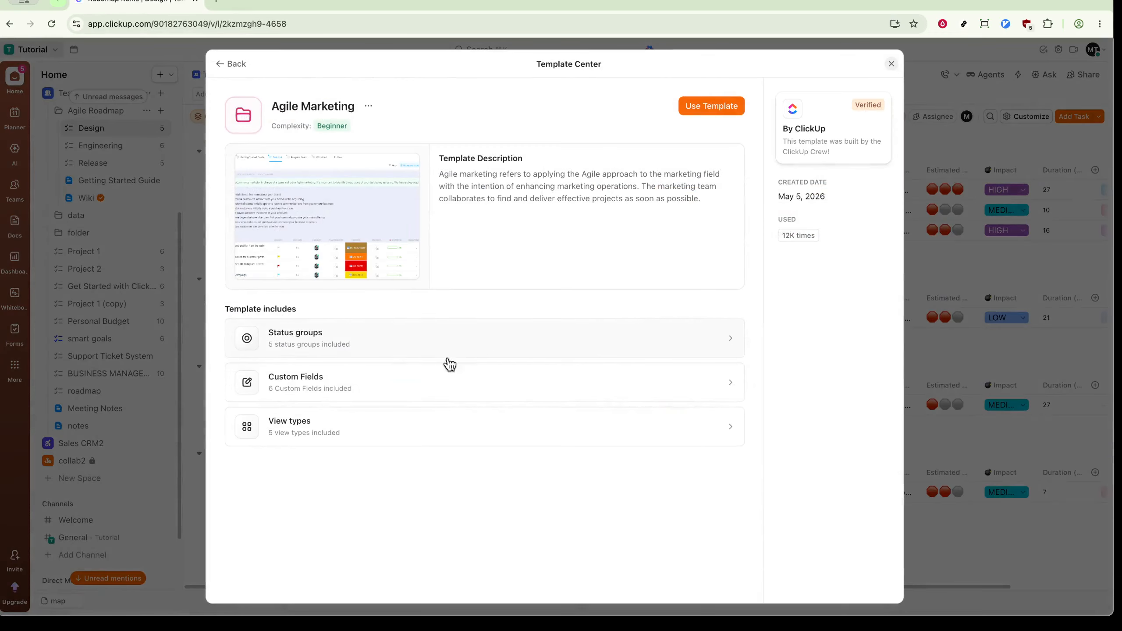
click(400, 382)
click(434, 333)
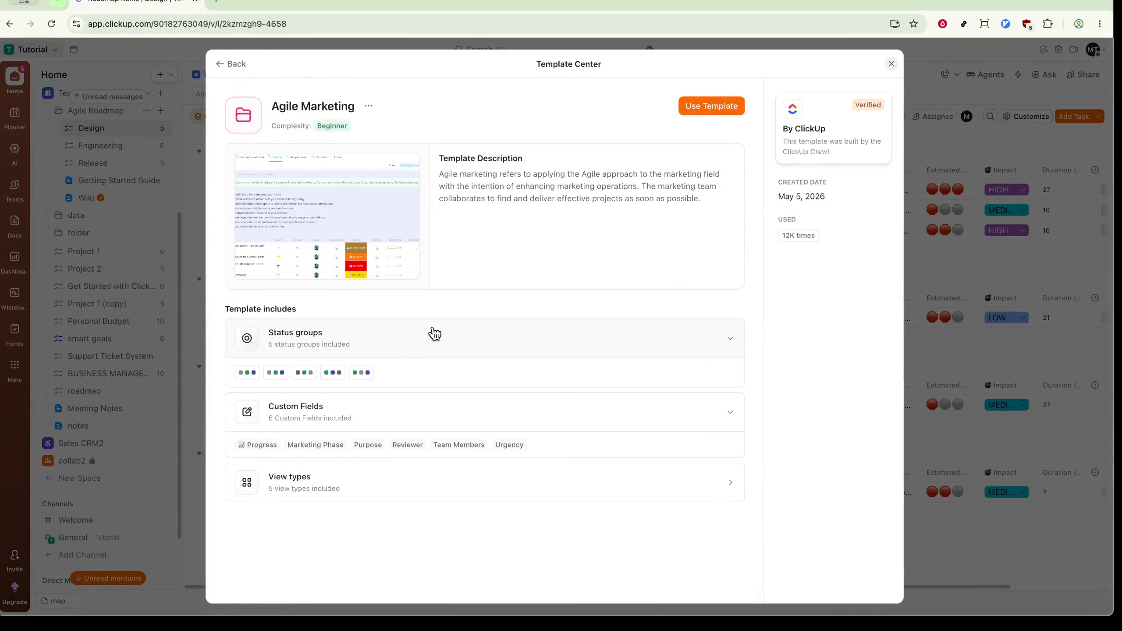
click(378, 499)
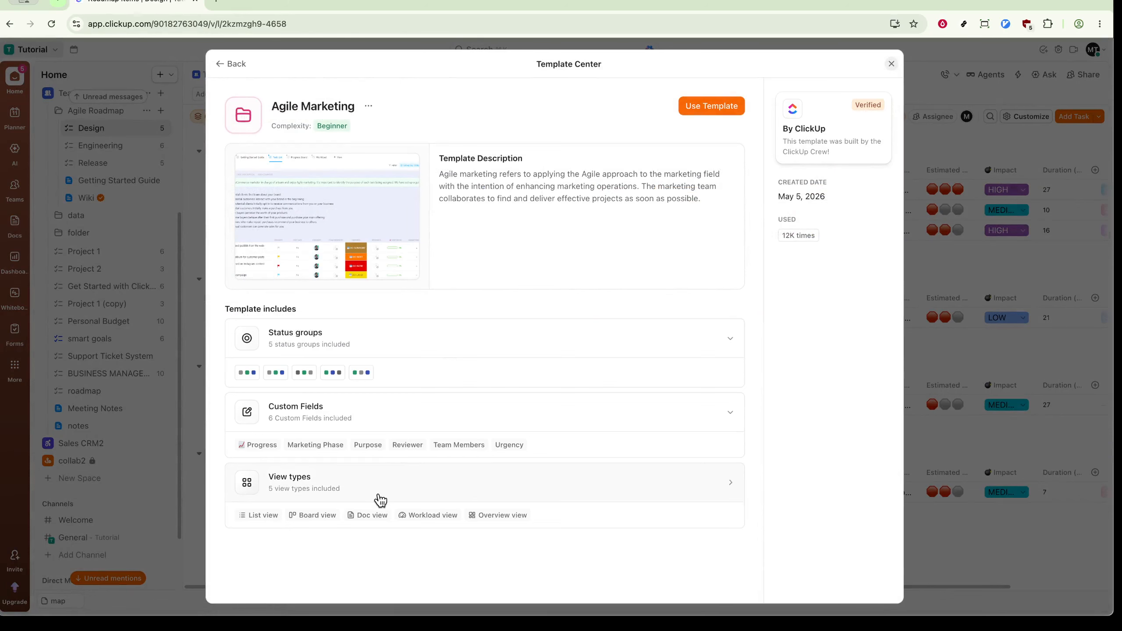
Start using the Agile Marketing template and review its Remap dates and Customize import items options, returning to Import everything
click(697, 118)
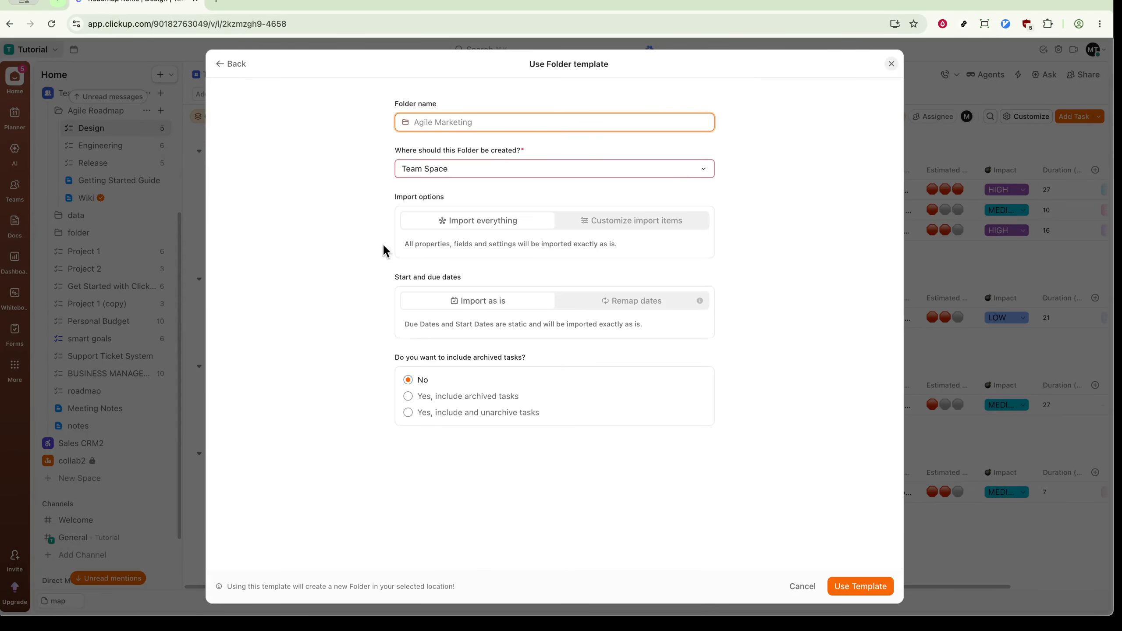
click(610, 302)
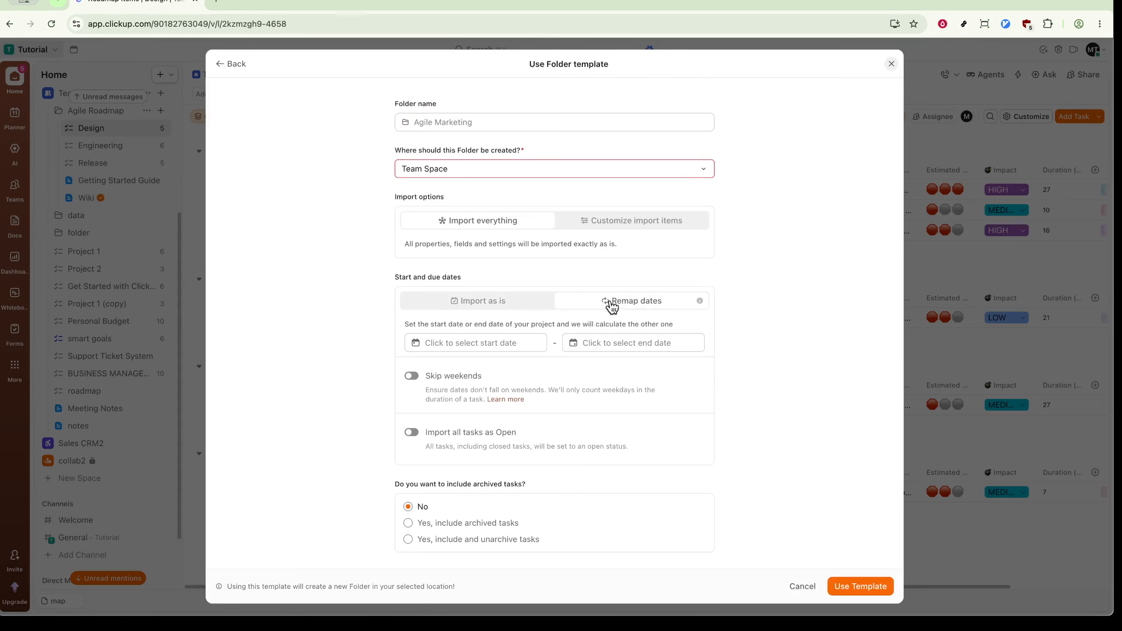
click(639, 222)
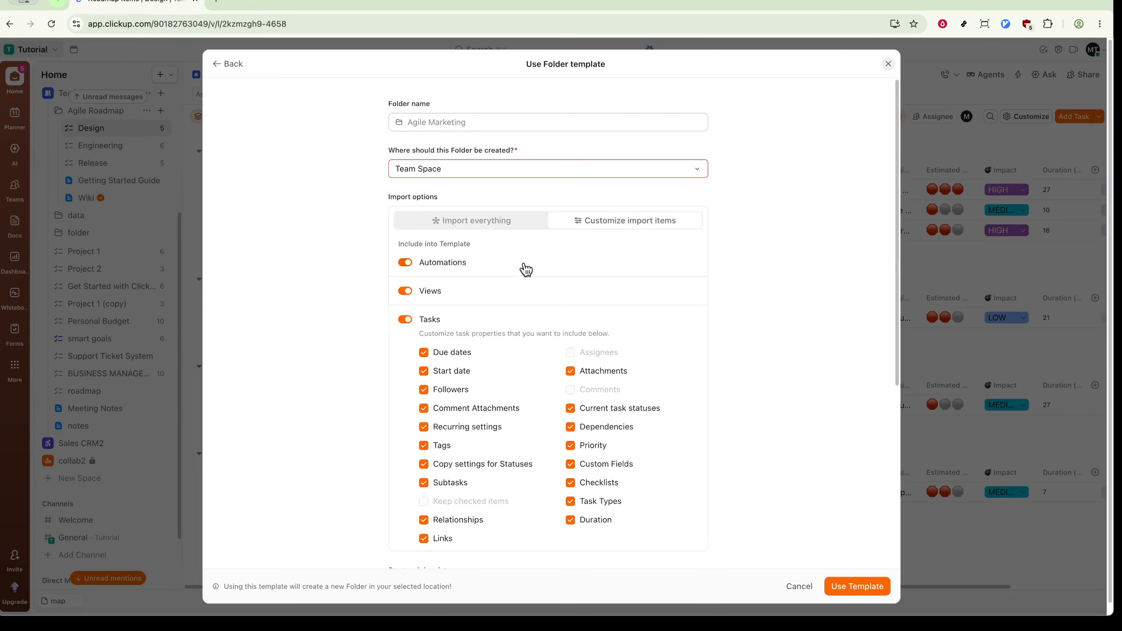
scroll(526, 274, down, 3)
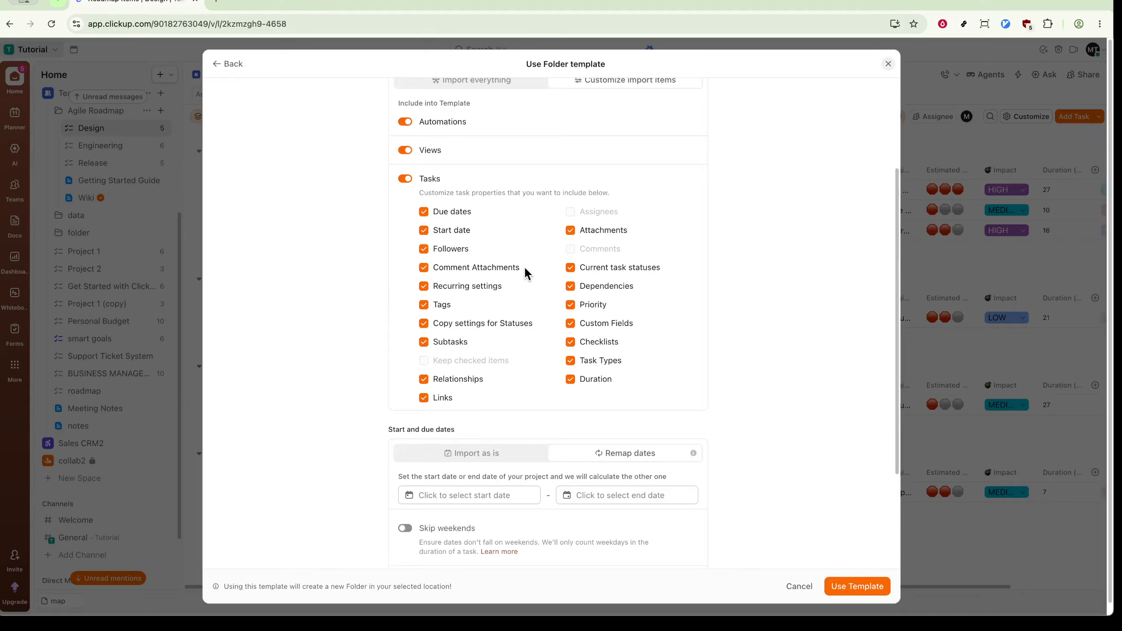
scroll(524, 267, up, 3)
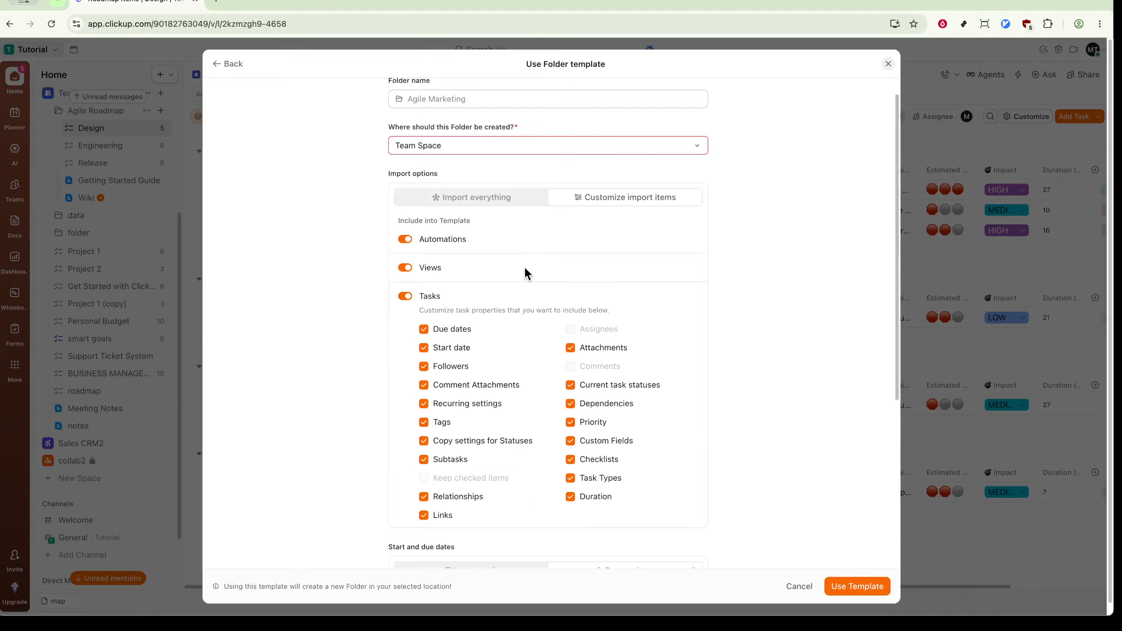
click(464, 197)
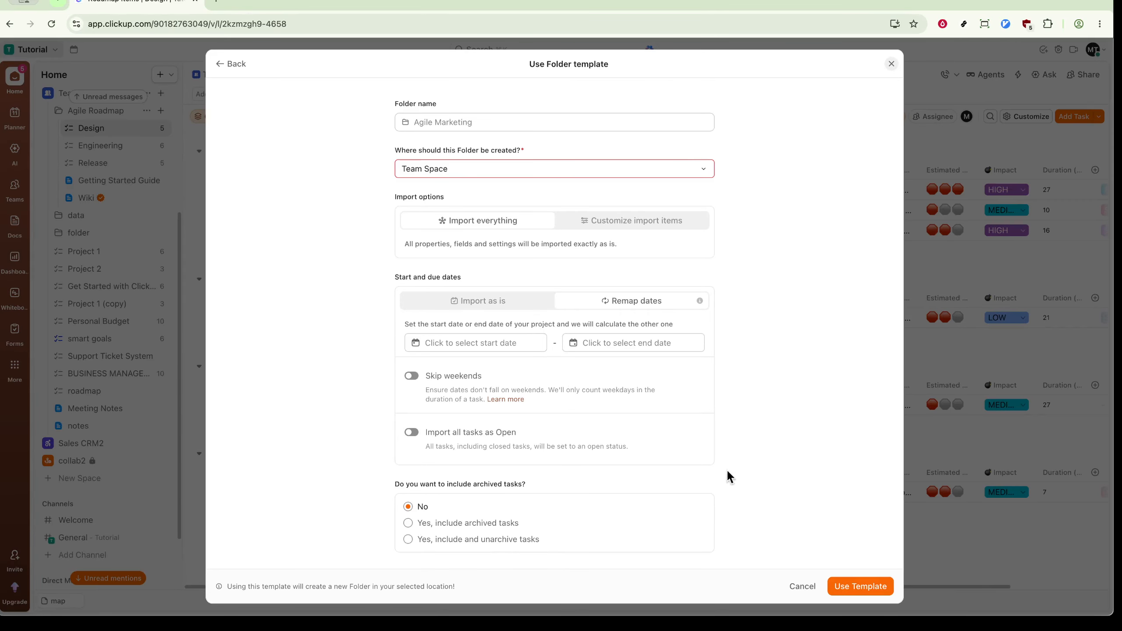
Check the new folder's name field and the spaces offered as its location, and close the template form without creating the folder
click(558, 120)
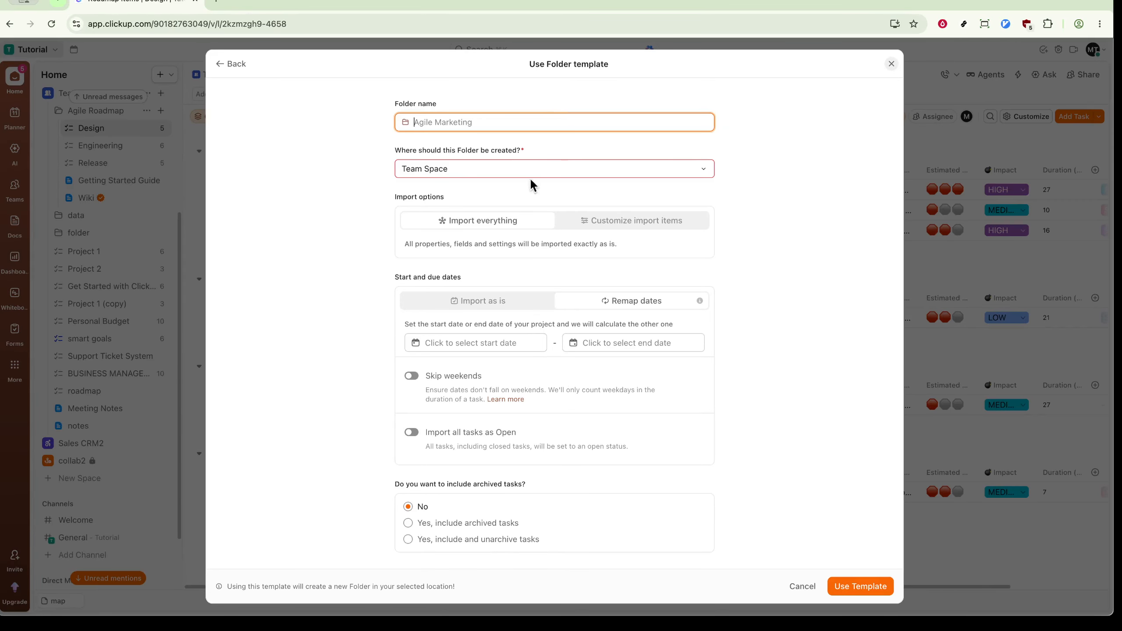
click(545, 173)
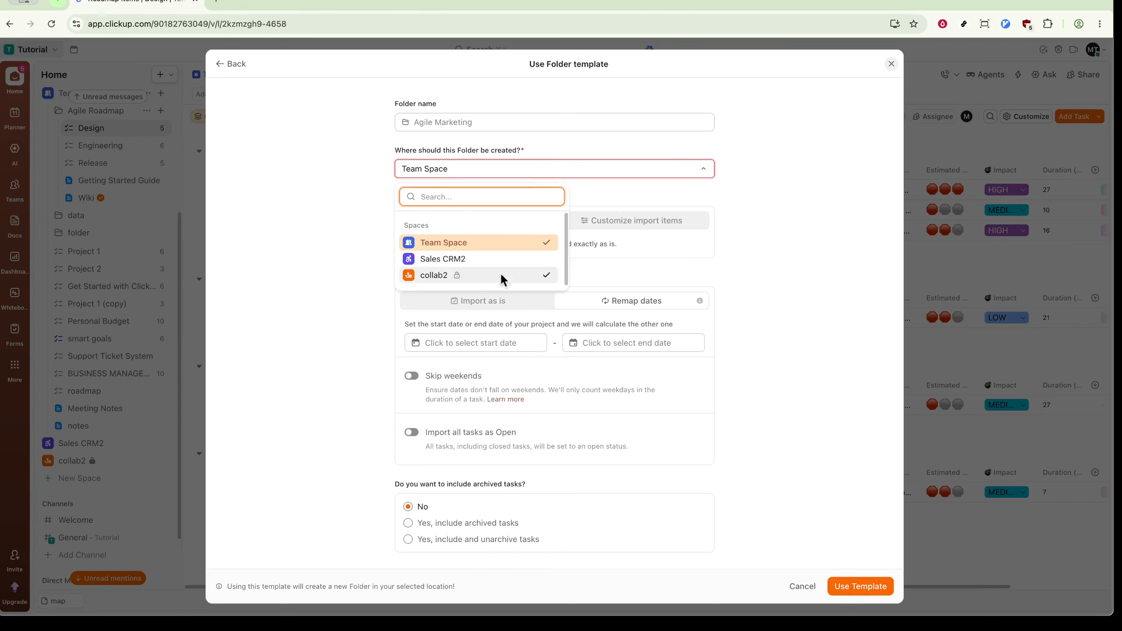
click(844, 263)
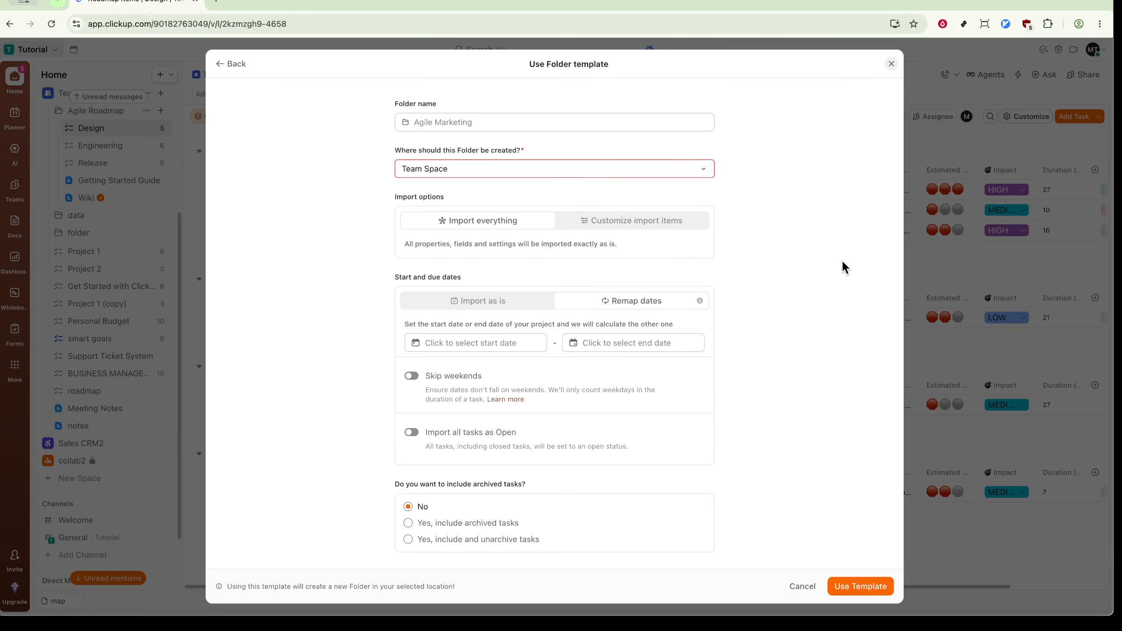
click(892, 69)
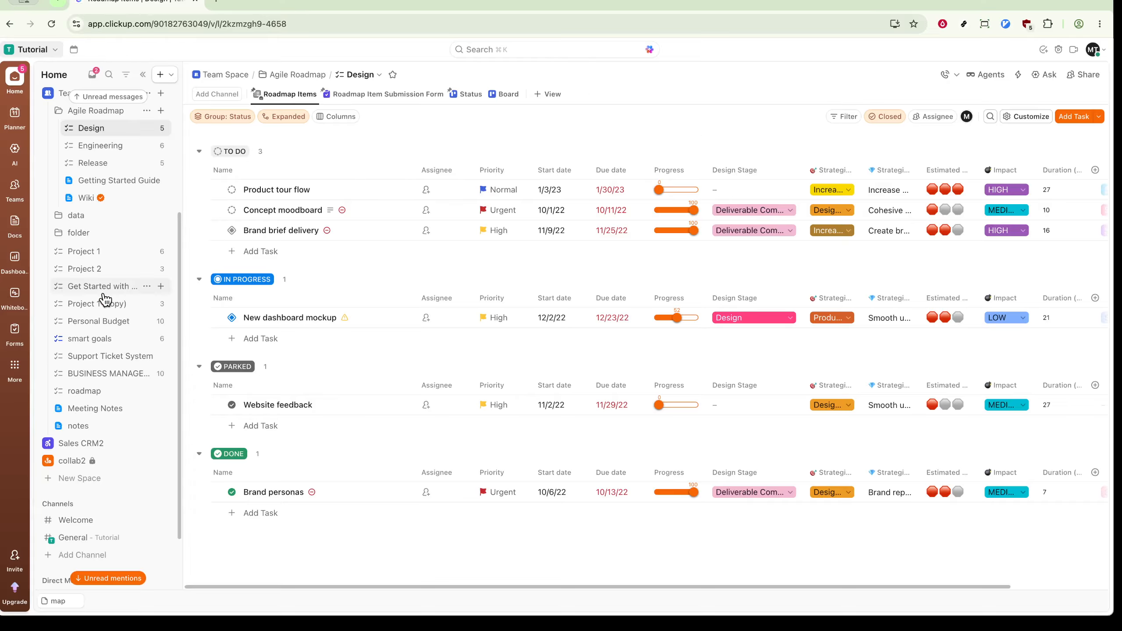
Review the Agile Roadmap folder's task statuses and close the status editor without changes
scroll(106, 297, up, 5)
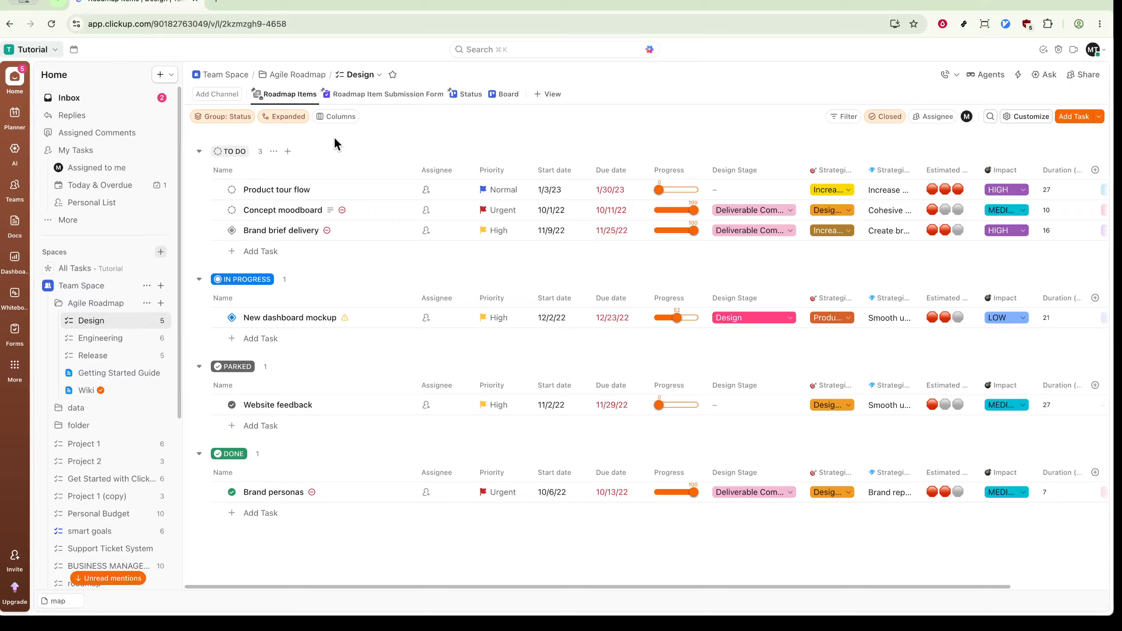
click(146, 304)
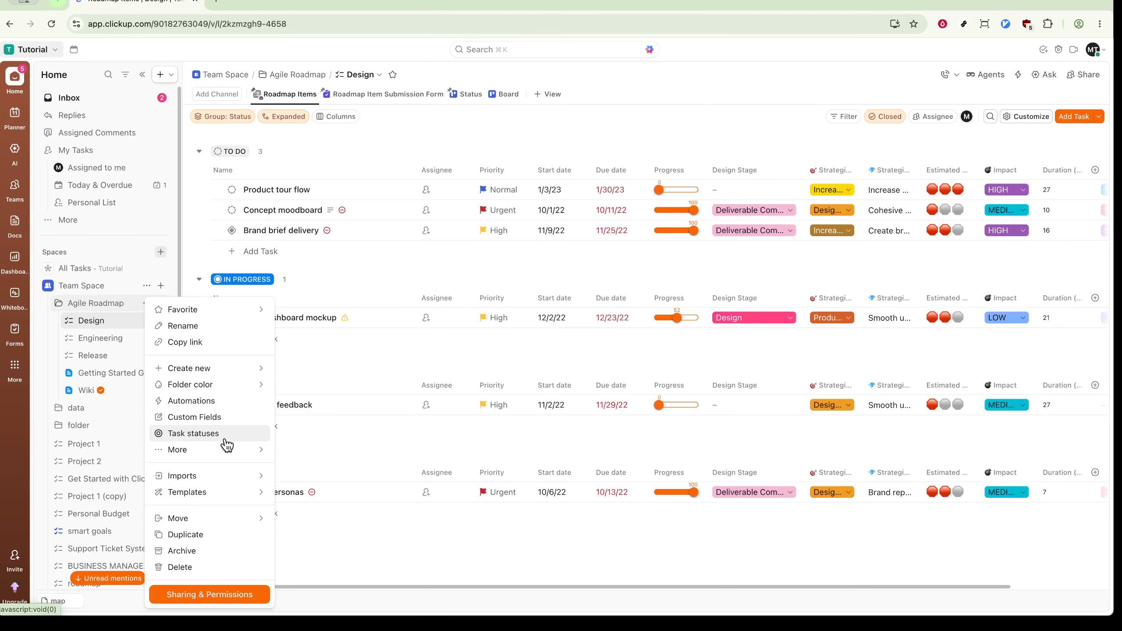
mouse_move(224, 444)
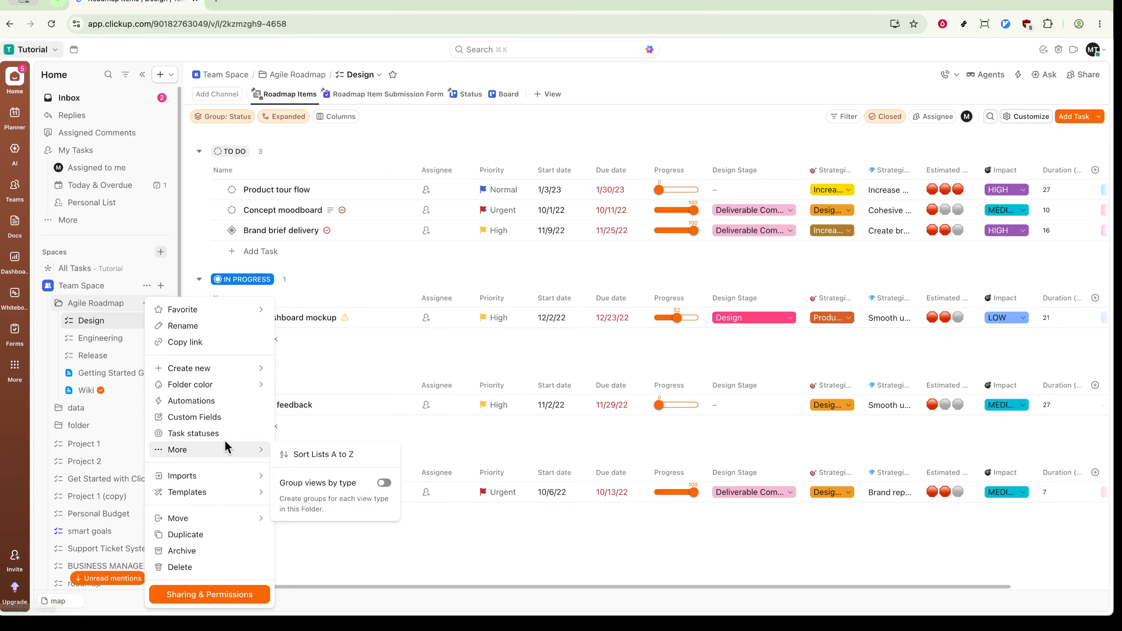
click(227, 434)
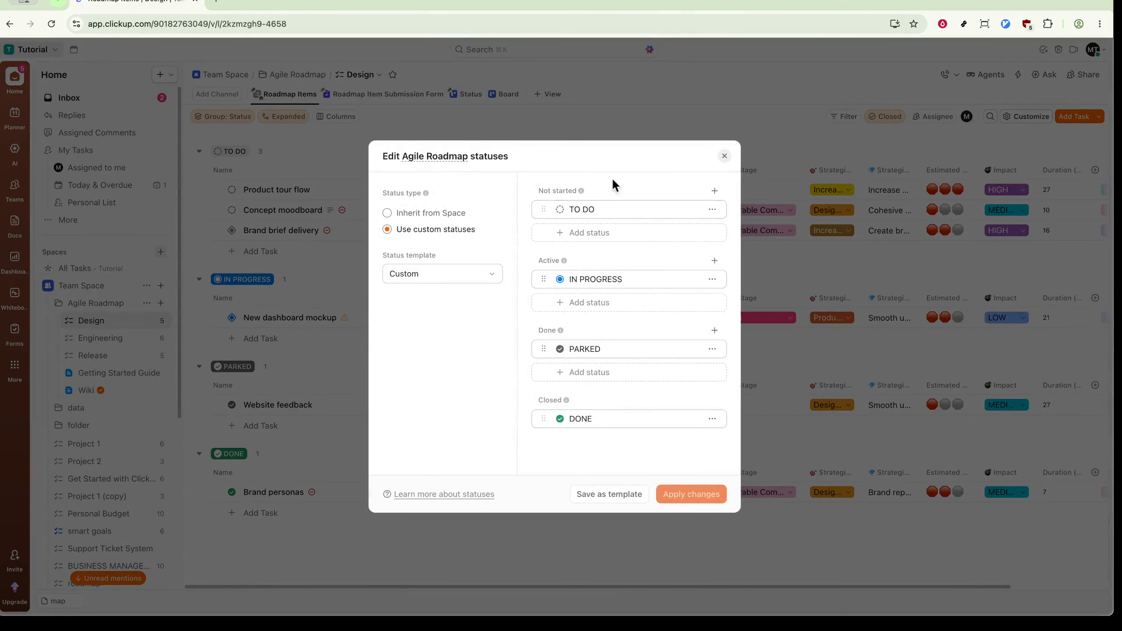
click(724, 156)
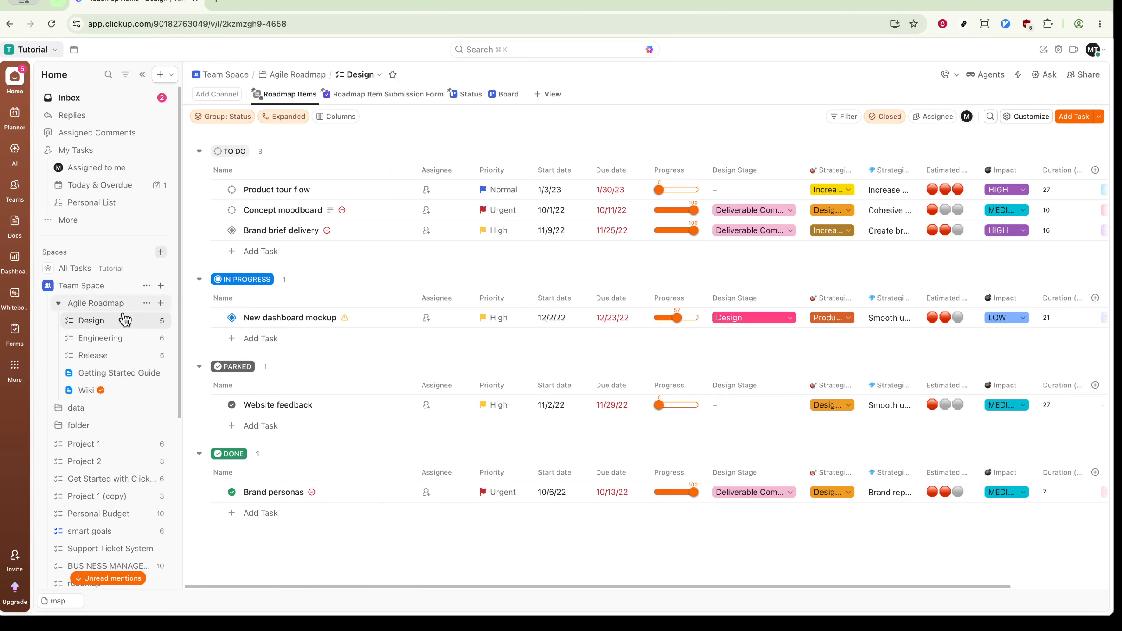
Review the sharing and import options for saving Team Space as a new template, and close the form without saving
click(142, 292)
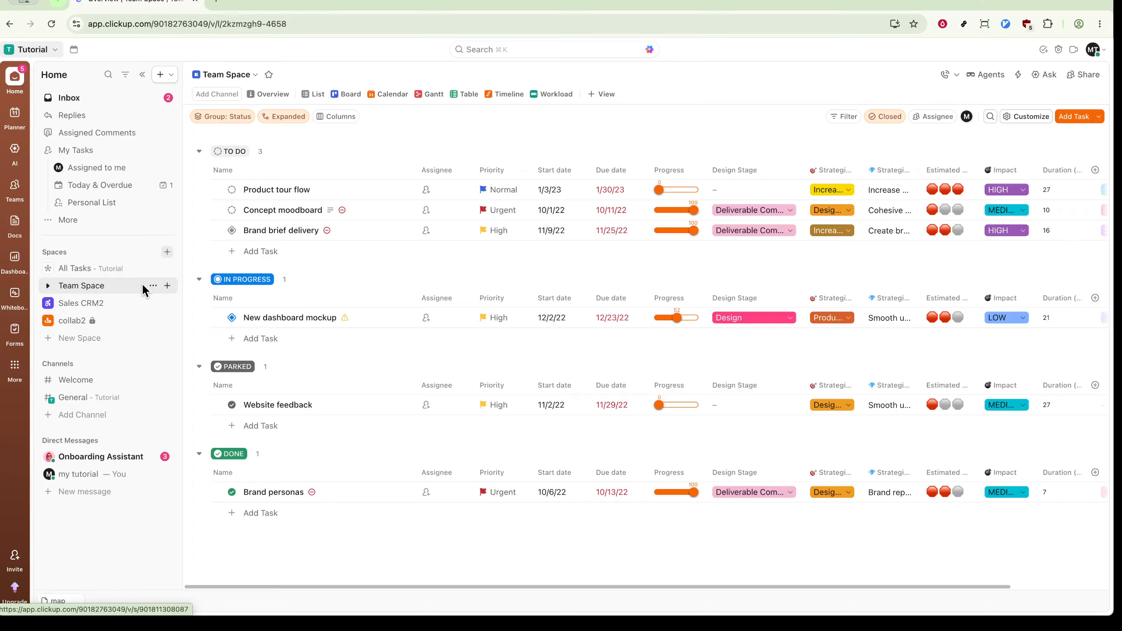
click(143, 291)
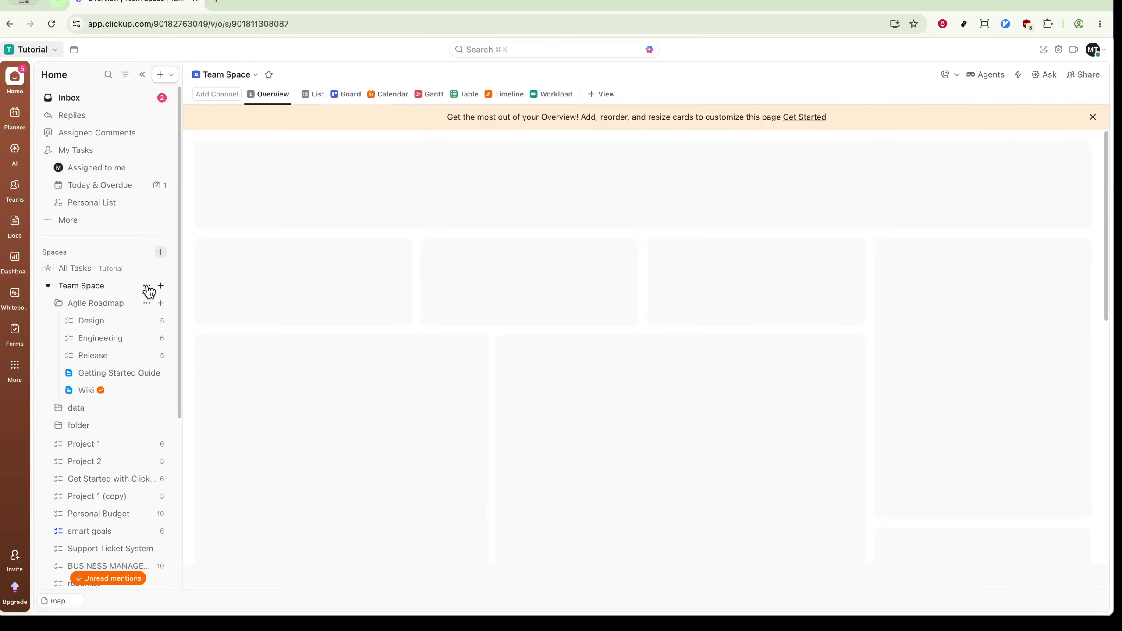
click(147, 286)
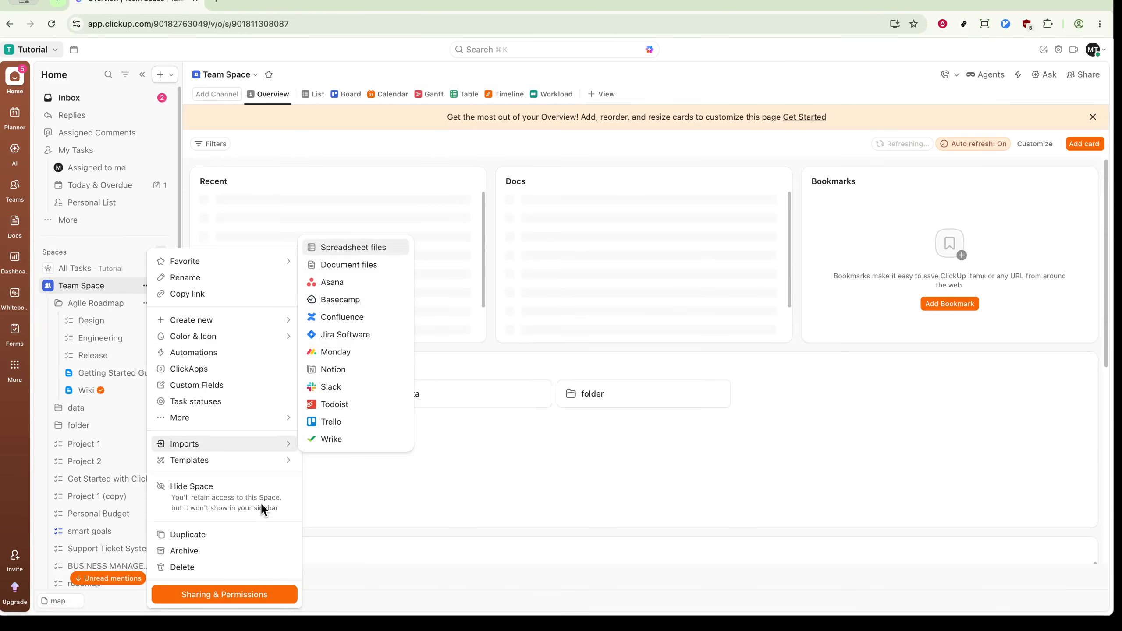
mouse_move(262, 465)
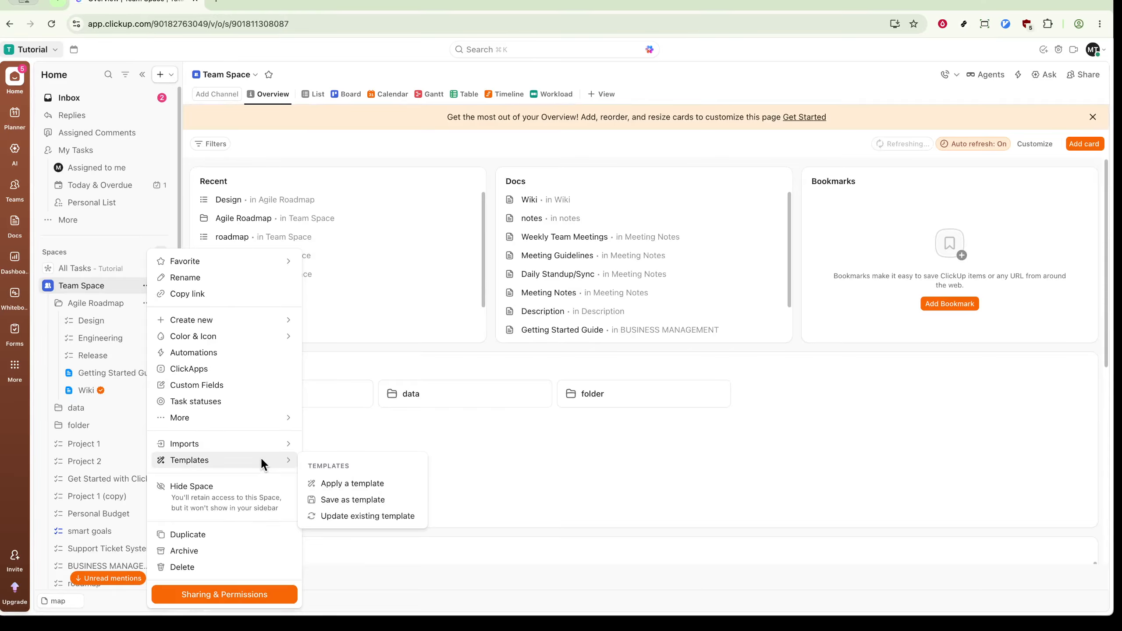
click(362, 504)
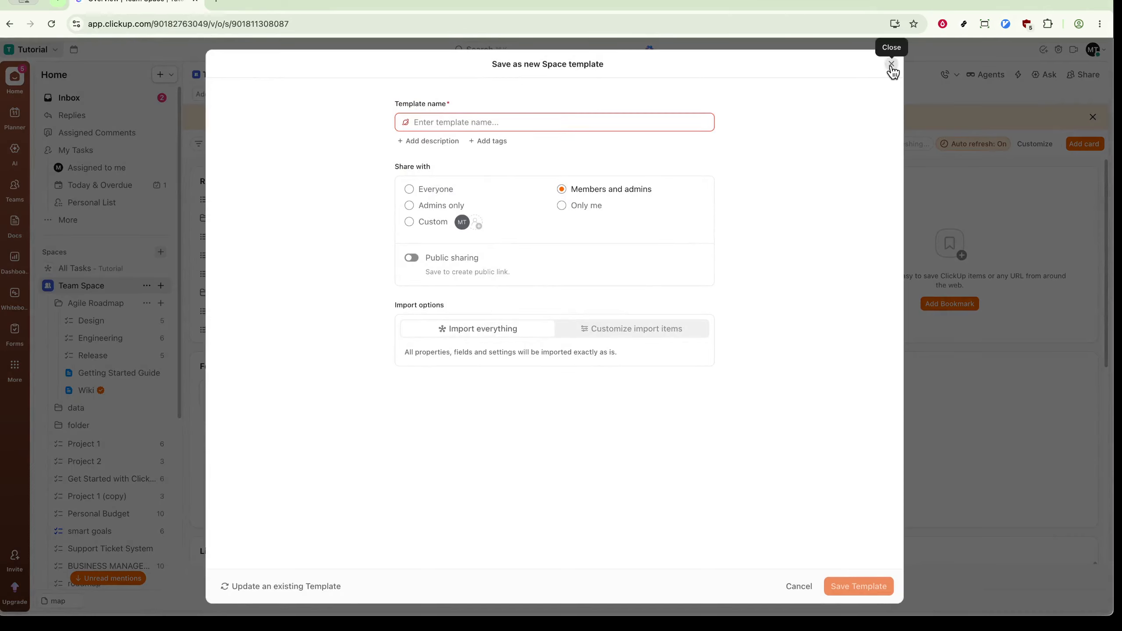
click(892, 65)
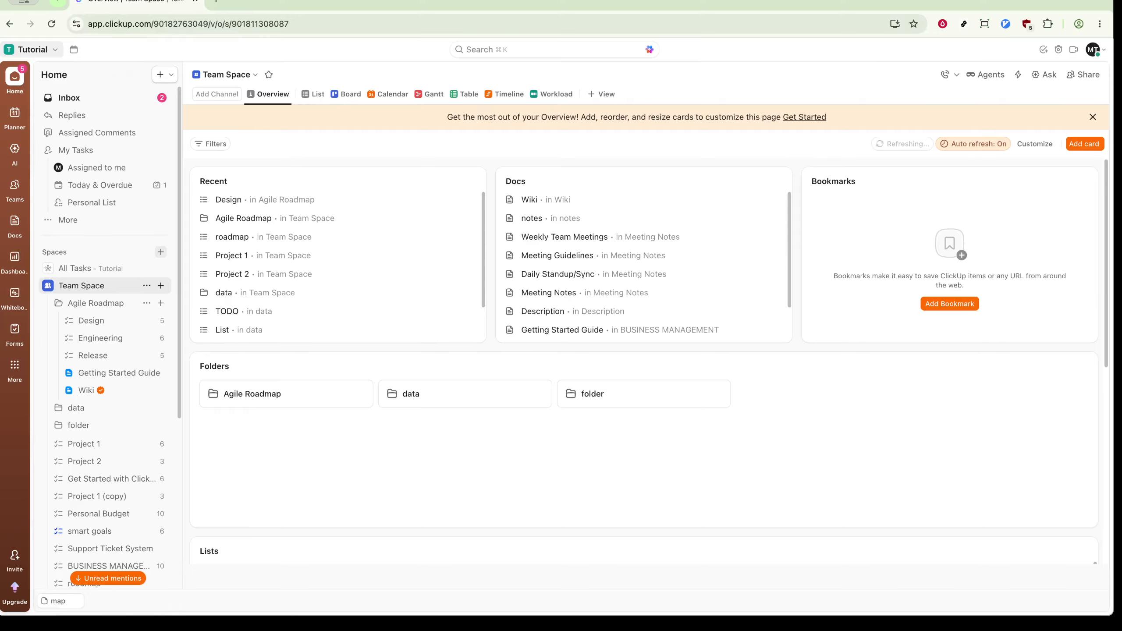